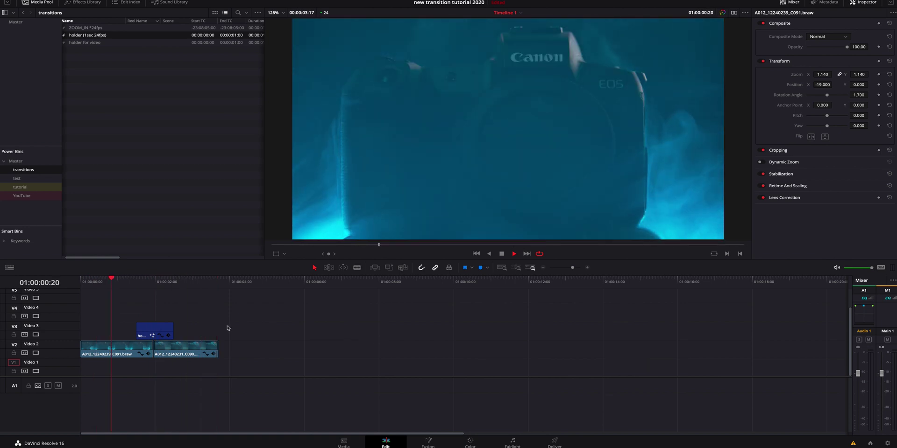
Step: Move the old holder clip aside and place the grey holder clip over the camera-clip cut on V3
key(space)
click(151, 333)
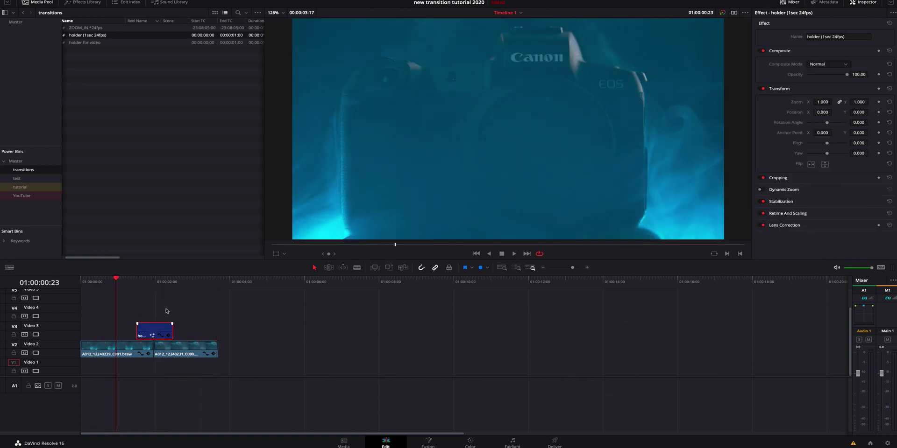
drag(153, 327, 416, 330)
scroll(169, 343, up, 2)
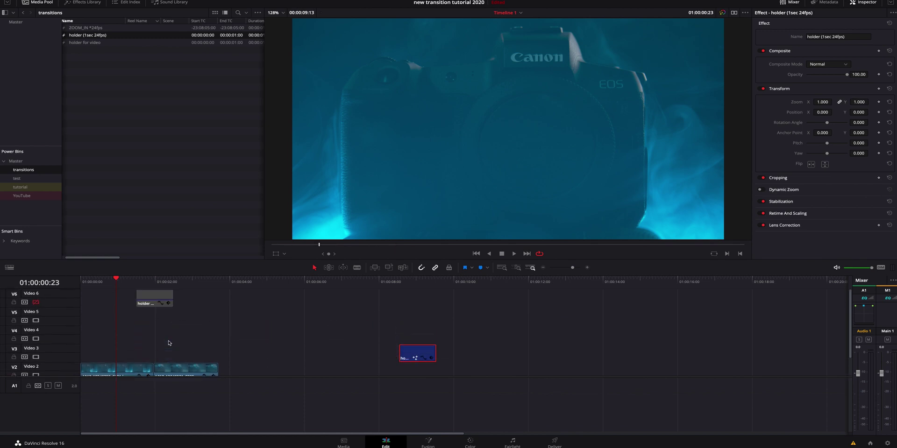
drag(155, 297, 157, 351)
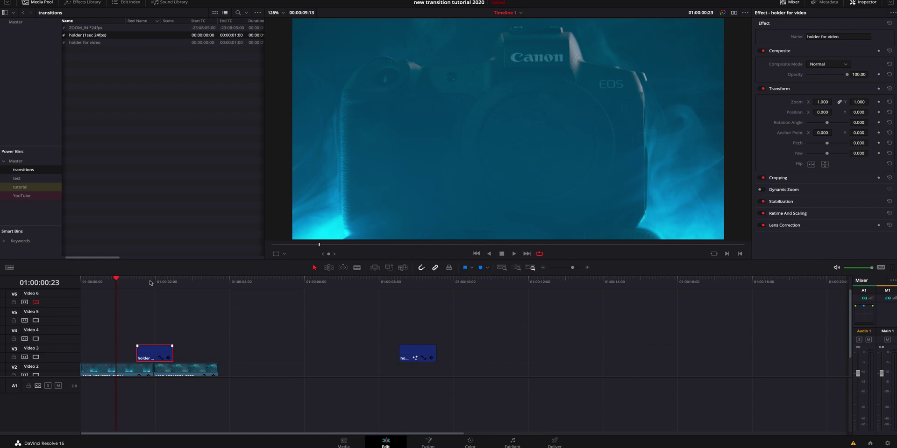
key(space)
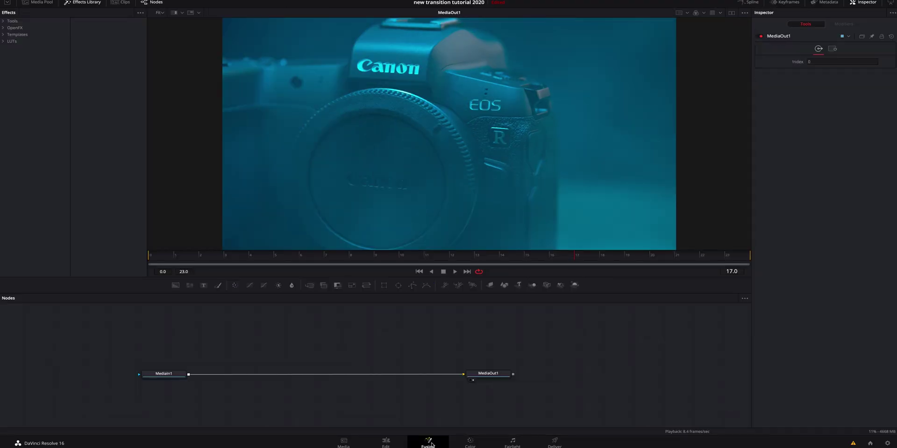
Step: Insert a Transform node between MediaIn1 and MediaOut1
click(177, 374)
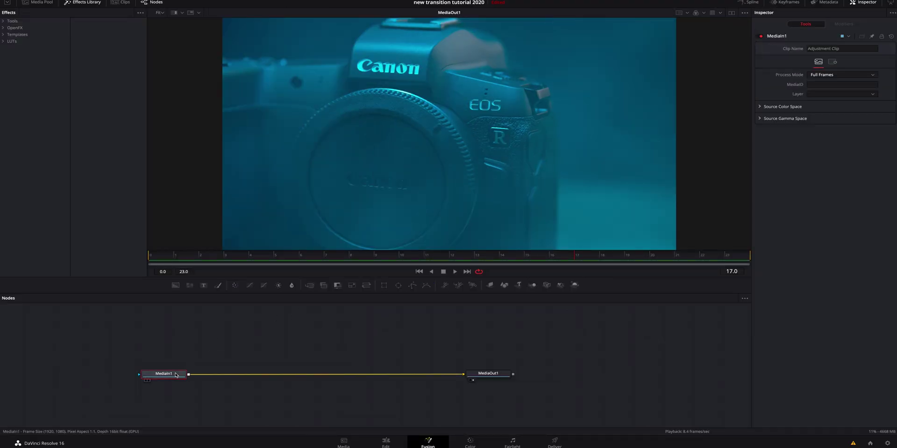
click(367, 286)
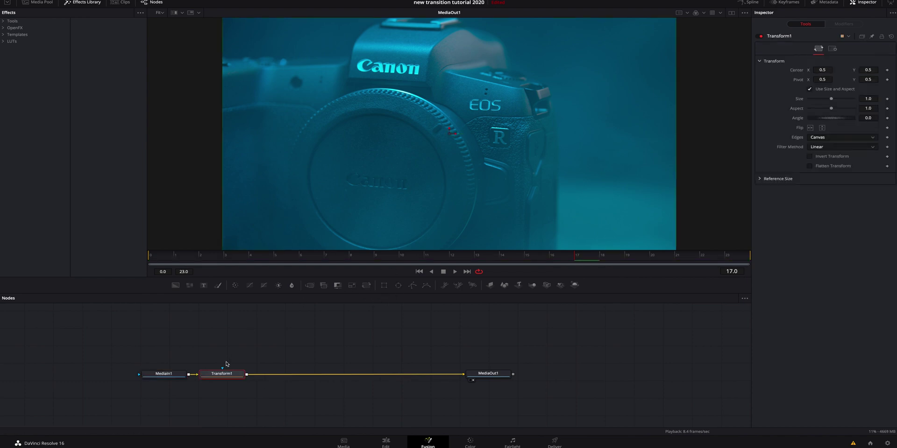
drag(241, 378, 253, 376)
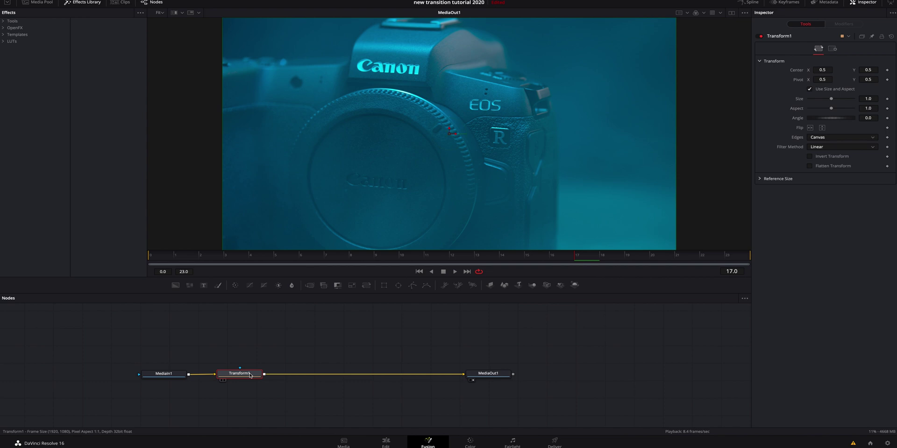
Step: Set Transform1 Center keyframes at frames 11, 5 and 17
click(400, 257)
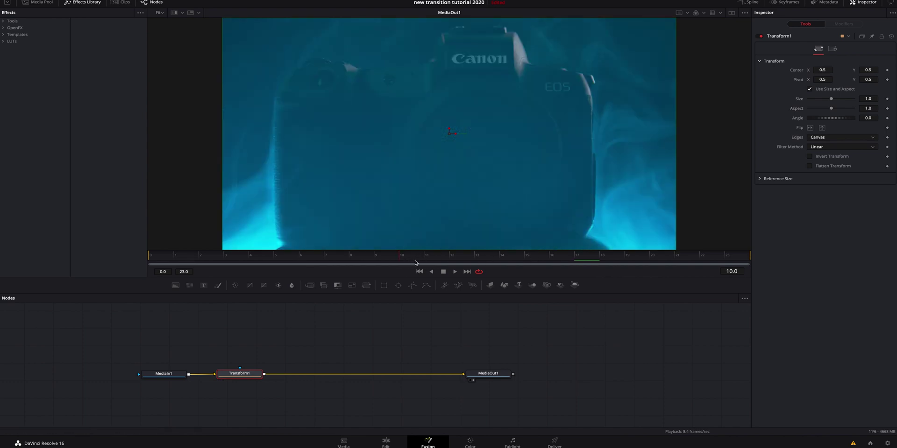
drag(415, 263, 500, 262)
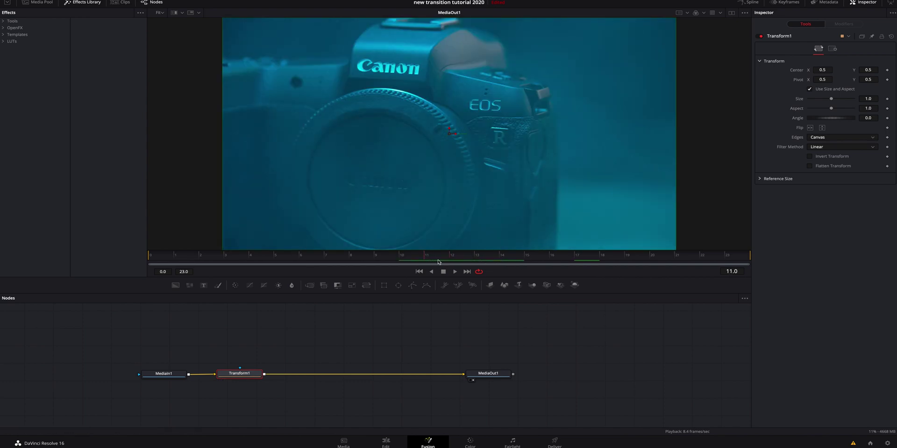
mouse_move(438, 262)
mouse_down()
mouse_move(406, 262)
mouse_move(425, 262)
mouse_up()
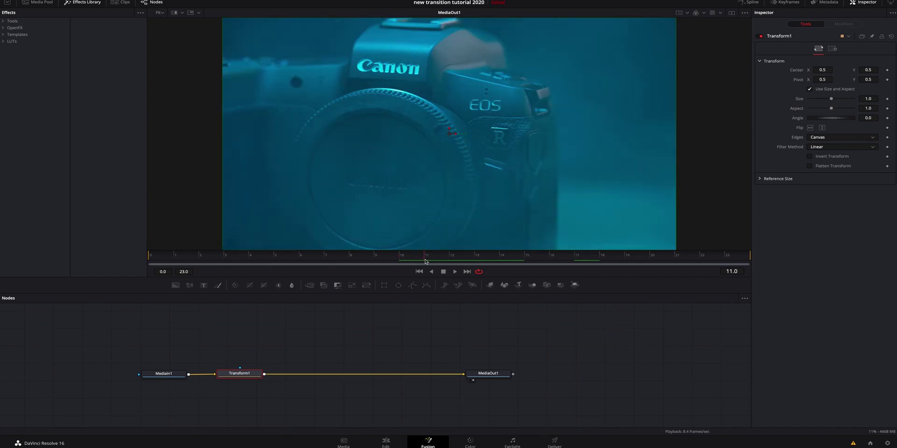
click(887, 70)
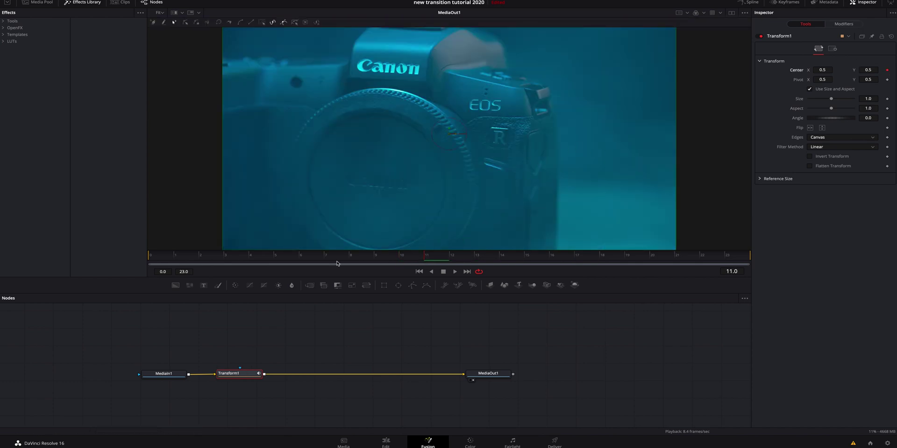
click(307, 260)
click(281, 260)
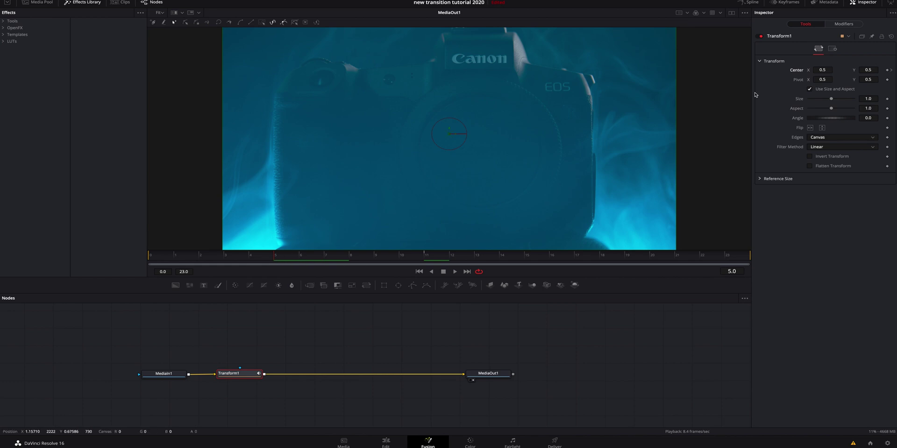
click(886, 70)
click(431, 260)
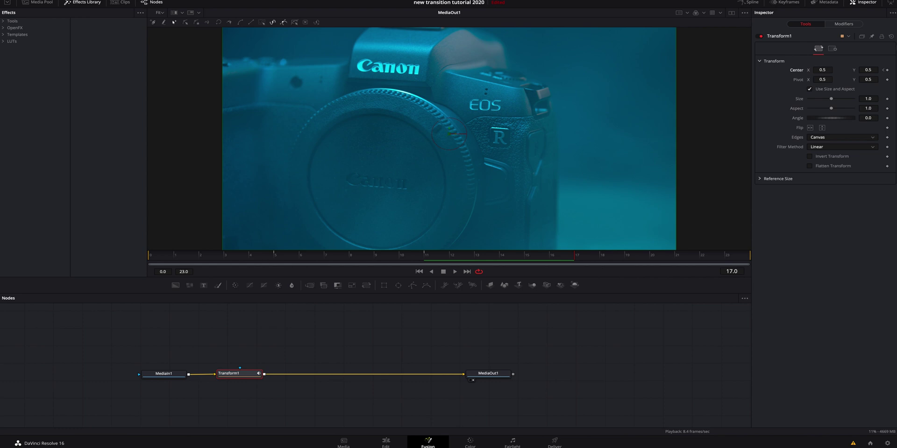
click(887, 70)
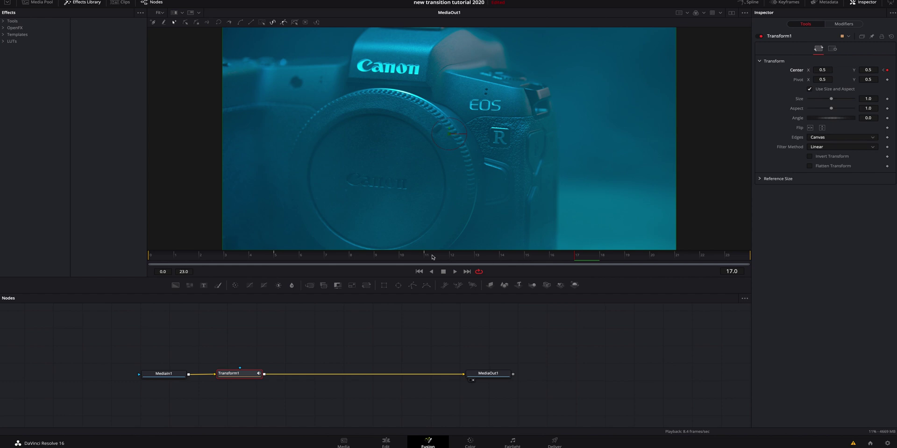
Step: Slide the image left at frame 11 and set Edges to Mirror
click(431, 257)
drag(822, 70, 792, 70)
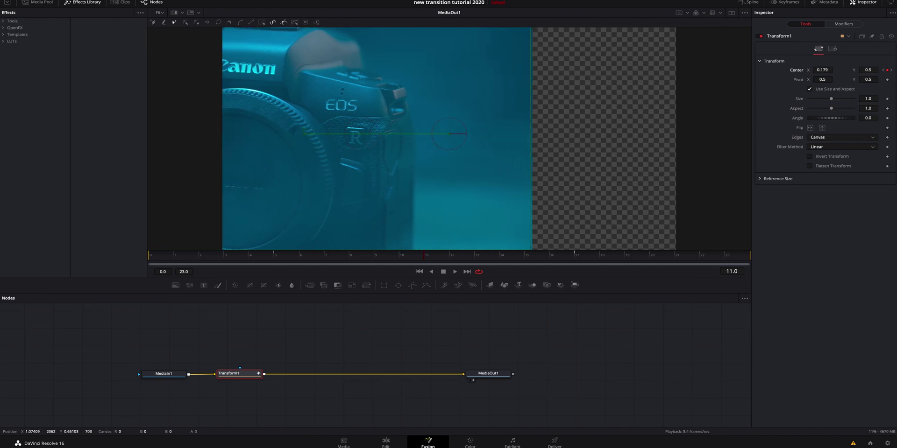
click(831, 139)
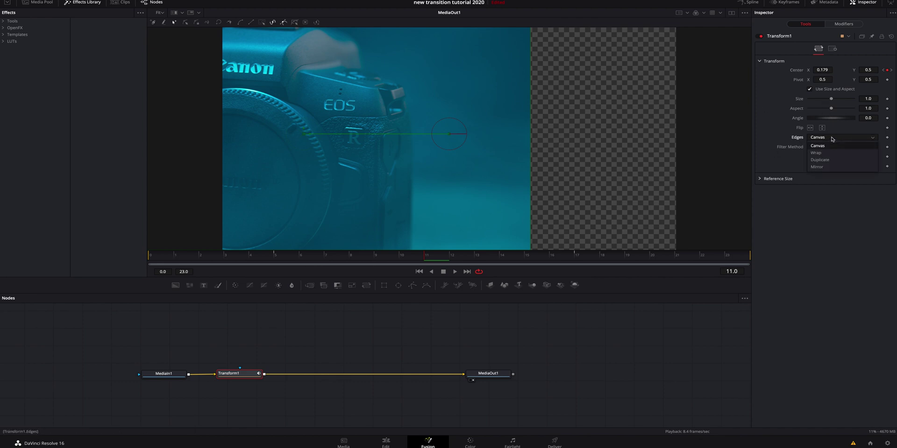
click(828, 166)
Step: Compare the Duplicate, Wrap and Canvas edge modes, then settle back on Mirror
click(831, 139)
click(822, 159)
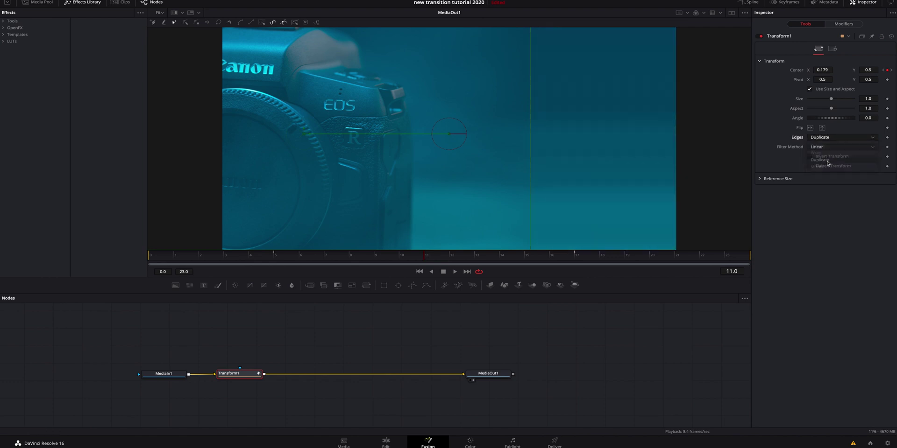
click(832, 137)
click(818, 152)
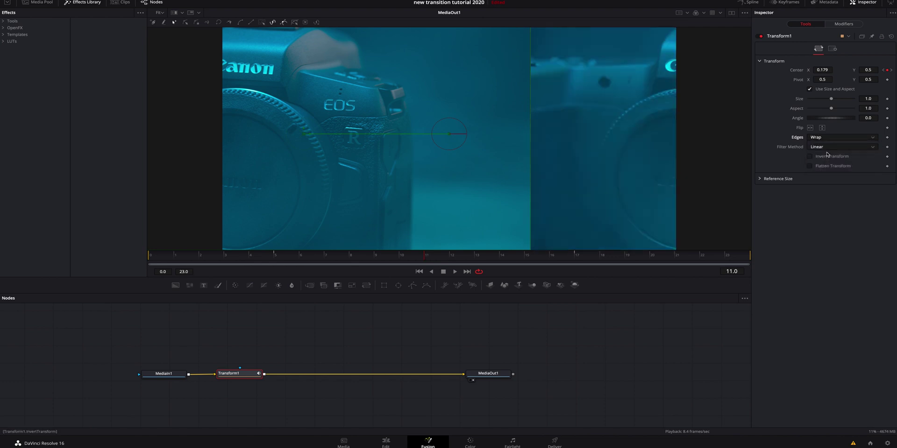
click(827, 141)
click(818, 146)
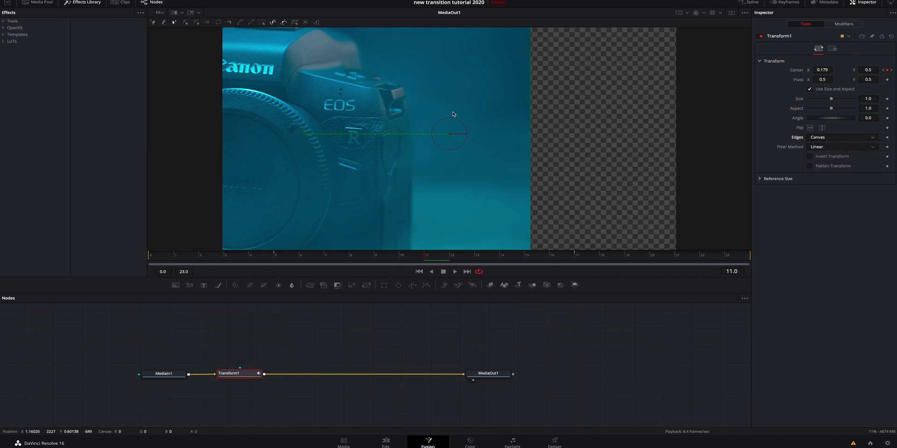
click(824, 138)
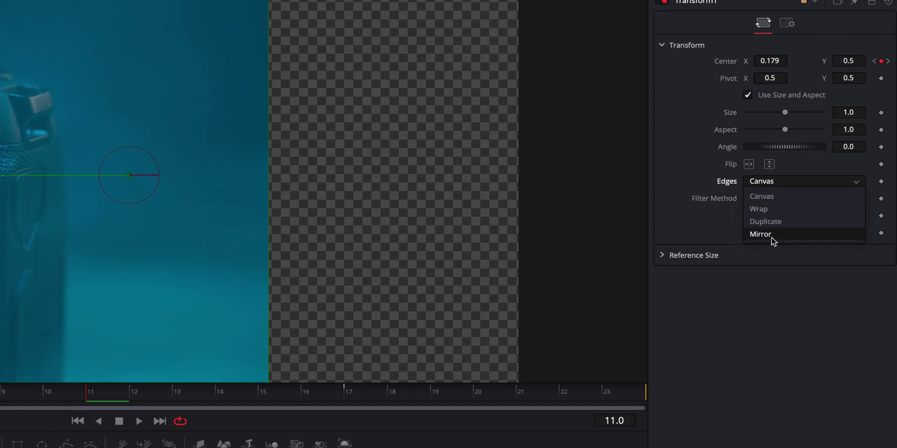
click(775, 237)
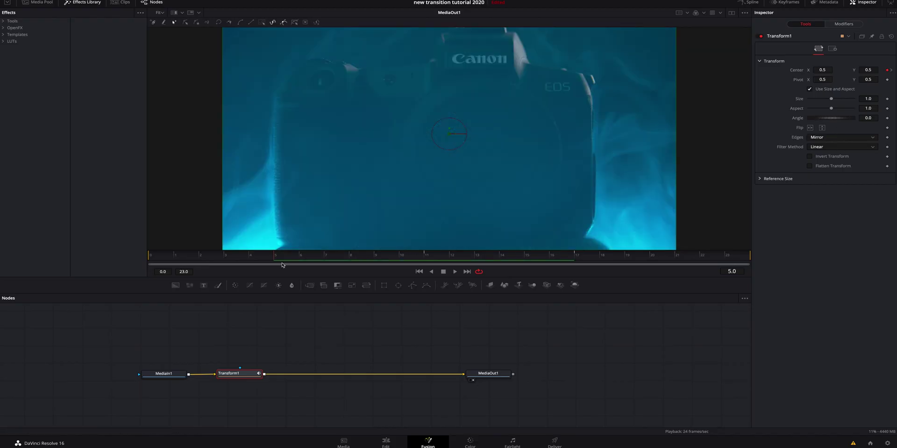
Step: Set Center X to 1.5 at frame 11 and preview the mirrored whip
drag(396, 260, 430, 257)
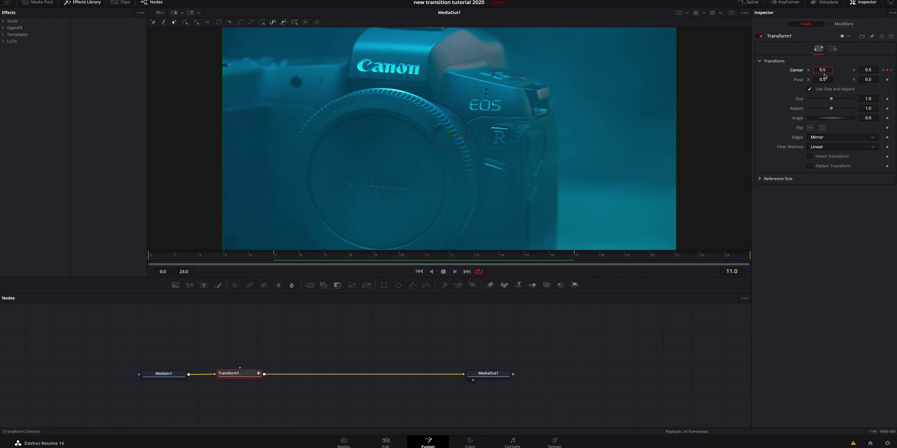
key(Tab)
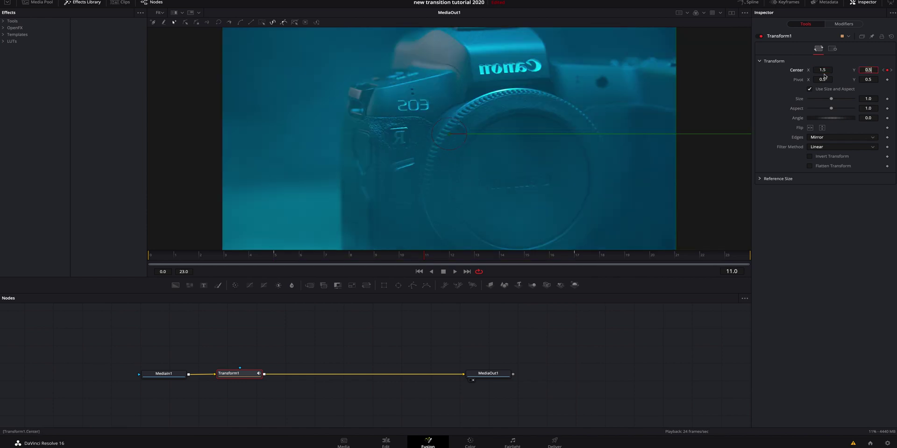
drag(523, 260, 581, 260)
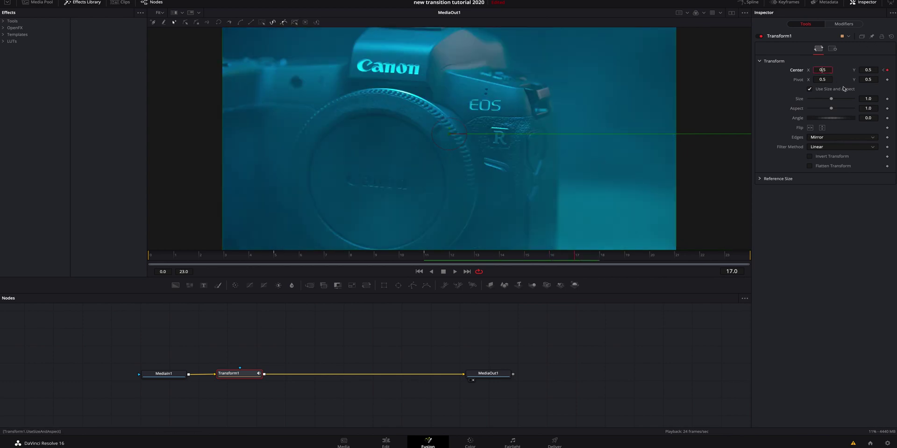
key(space)
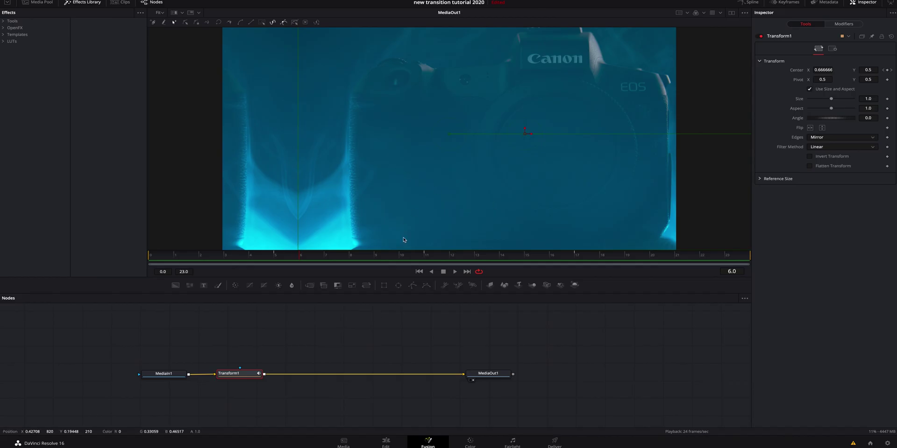
Step: Add a Transform2 node after Transform1 and keyframe its normal Size at frames 17 and 5
click(366, 285)
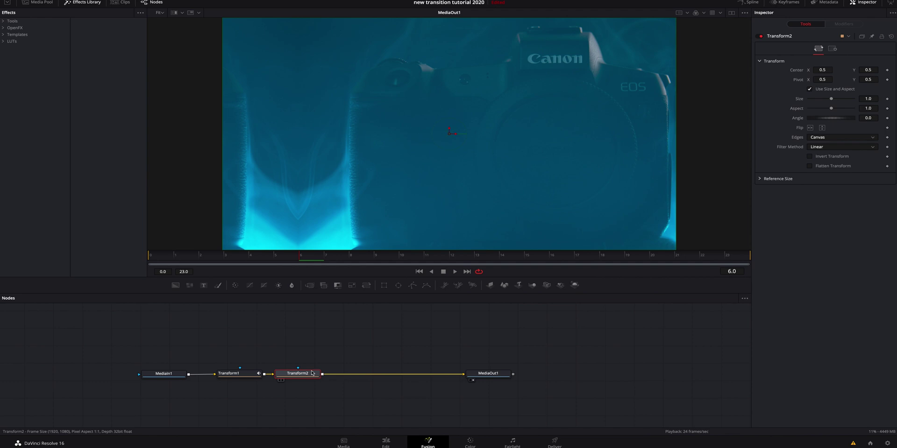
drag(320, 374, 323, 374)
click(427, 258)
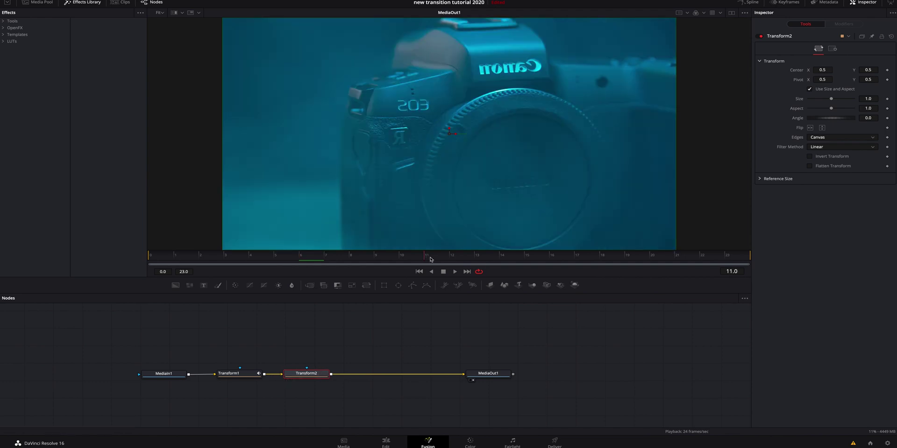
click(887, 99)
drag(511, 261, 575, 261)
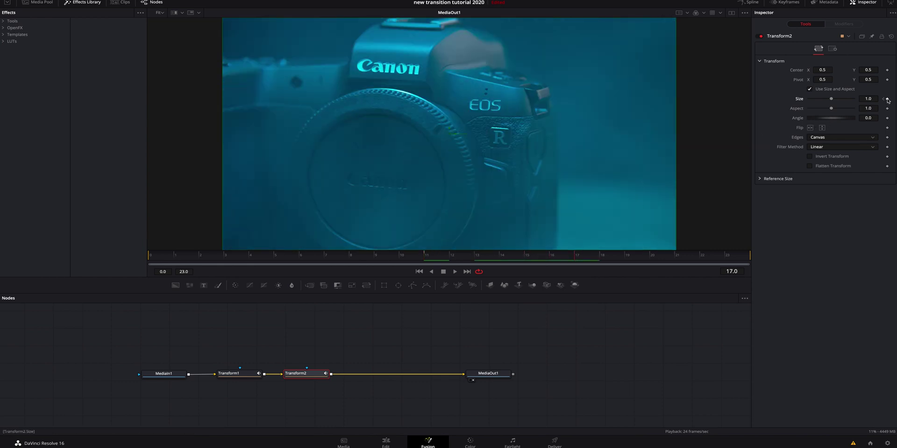
drag(307, 261, 275, 260)
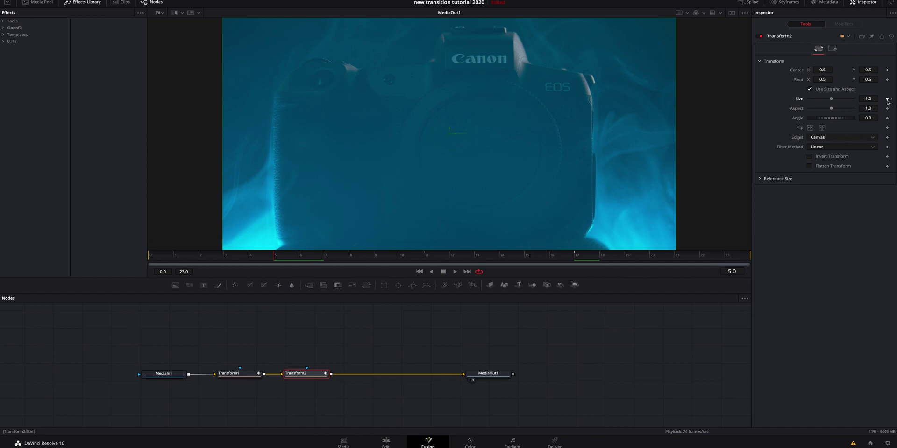
click(887, 99)
Step: Raise Size to 1.25 at frame 11 and play the size bump from the start
click(426, 260)
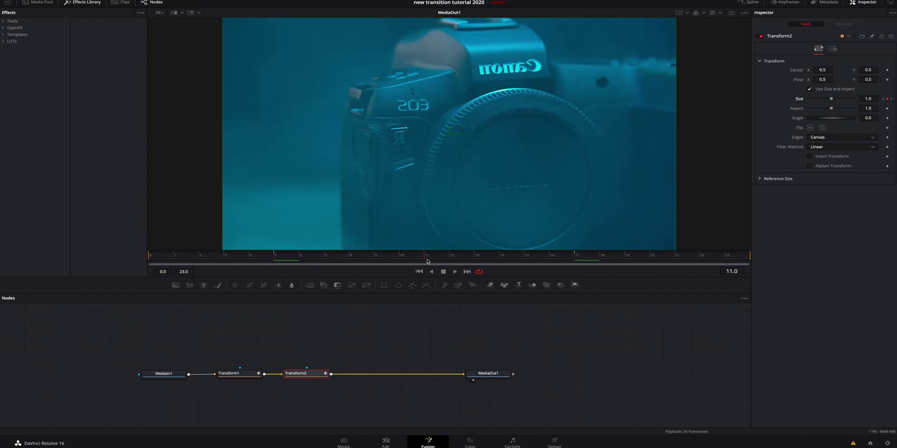
drag(833, 101, 835, 103)
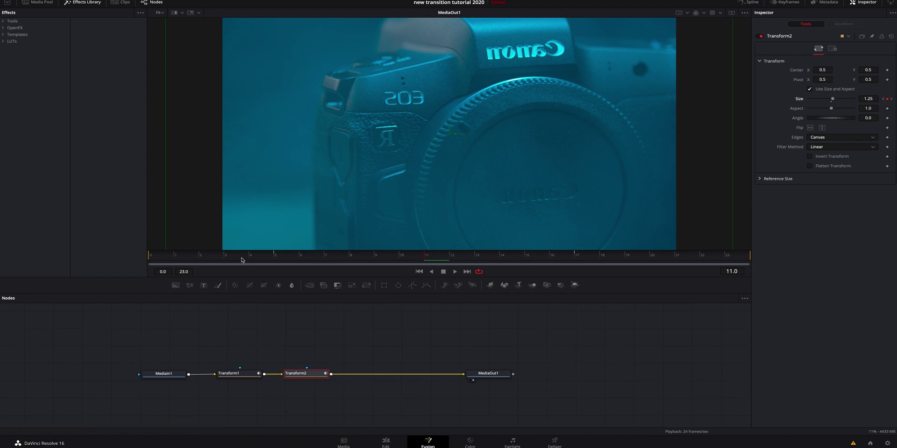
click(177, 256)
key(space)
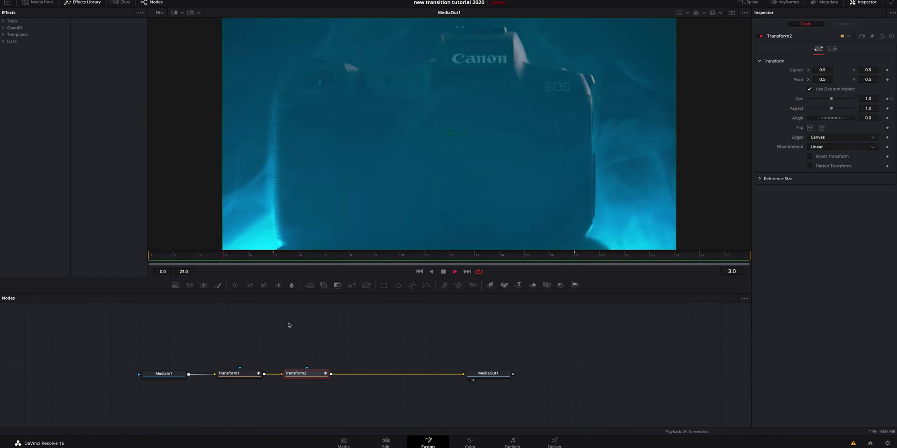
key(space)
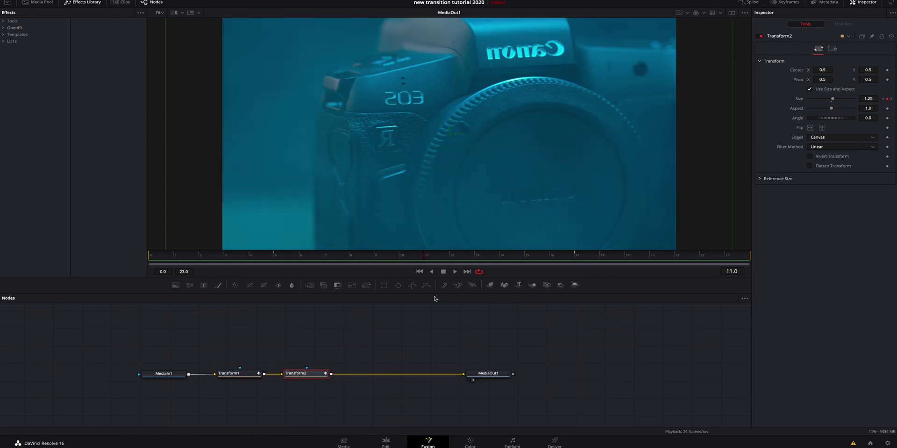
Step: Insert a Directional Blur node after Transform2 via the blur tool search
drag(486, 375, 587, 375)
click(315, 375)
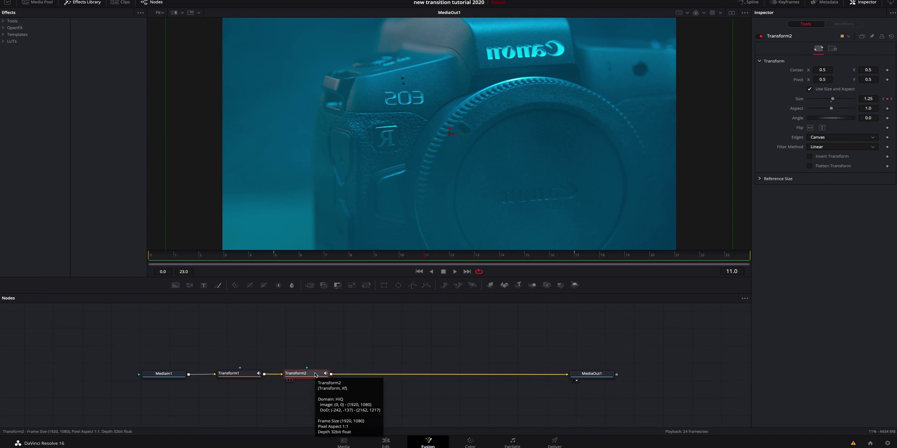
key(shift+space)
text(Transform)
key(ctrl+a)
text(blur)
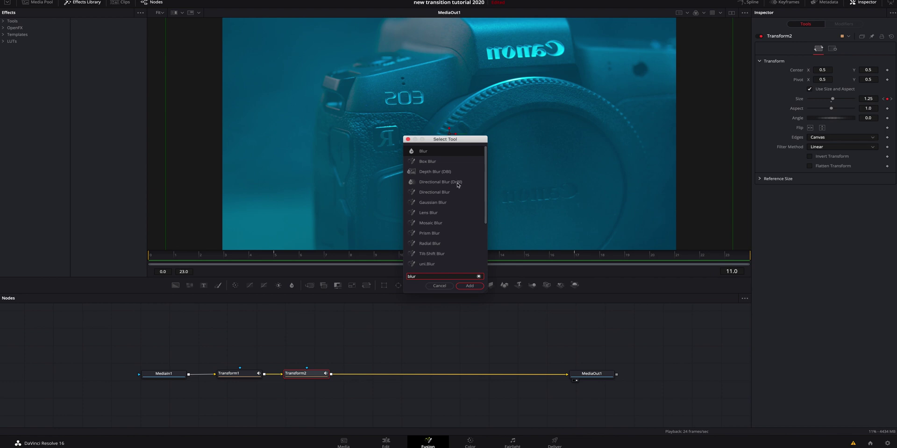
click(458, 183)
click(470, 286)
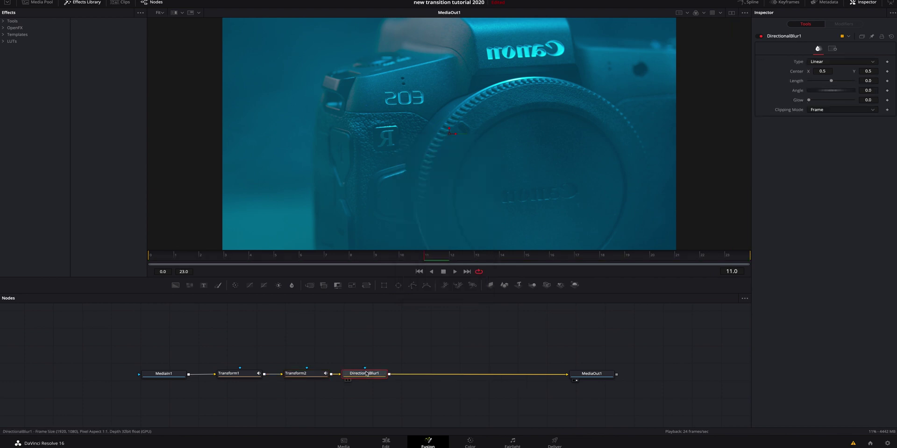
Step: Keyframe blur Length 0 at frames 5 and 17, 0.092 at frame 11, with Angle -185.2
mouse_move(434, 262)
mouse_down()
mouse_move(356, 261)
mouse_move(430, 262)
mouse_up()
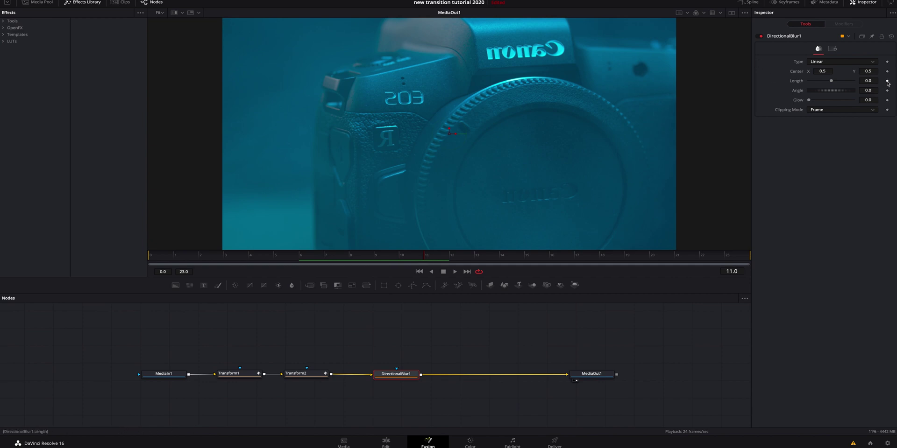
mouse_move(838, 83)
mouse_down()
mouse_move(859, 83)
mouse_move(845, 82)
mouse_up()
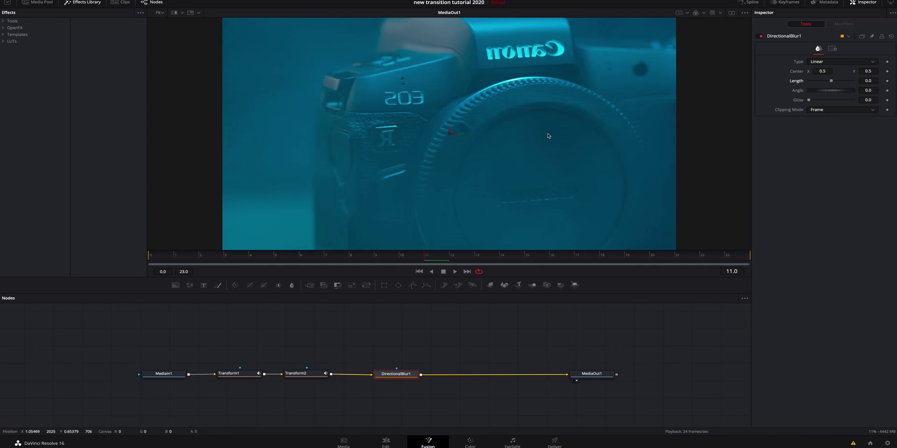
click(886, 81)
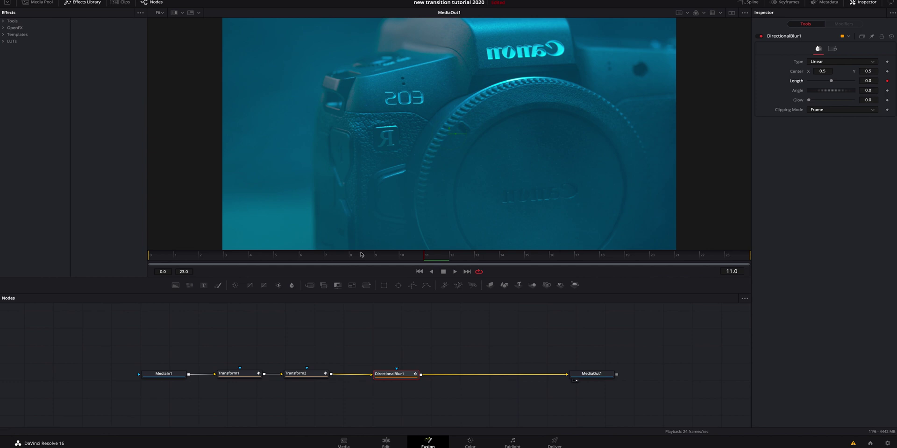
click(282, 263)
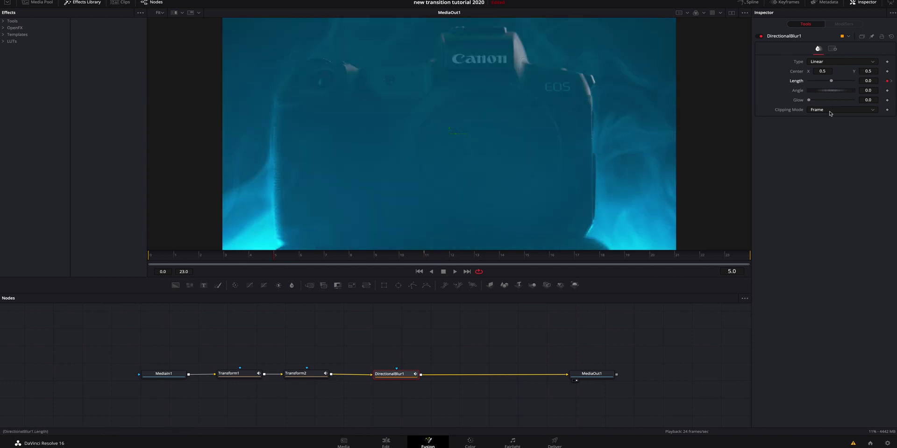
drag(543, 257, 575, 258)
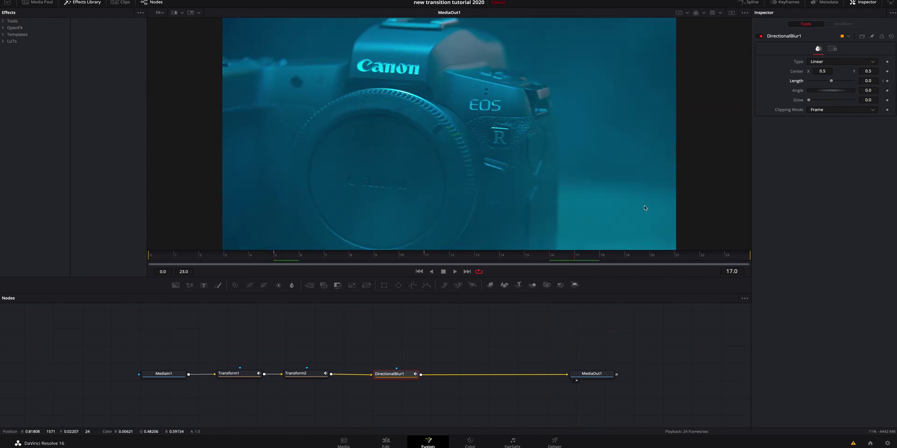
click(887, 81)
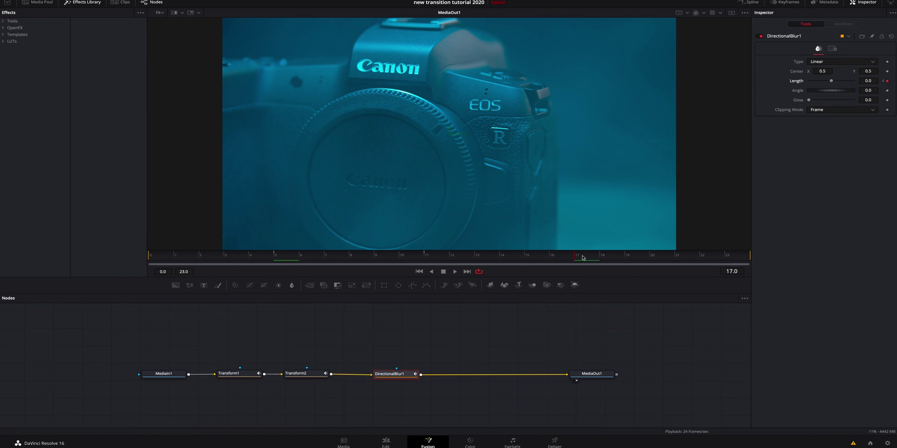
click(426, 262)
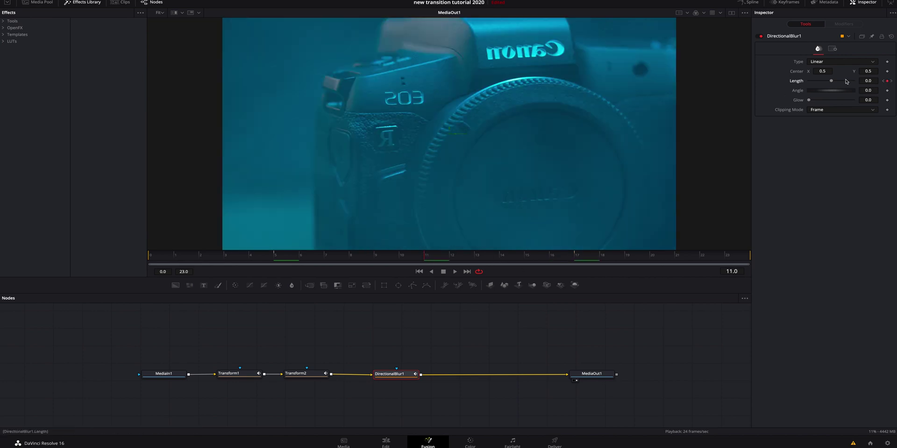
drag(831, 82, 851, 83)
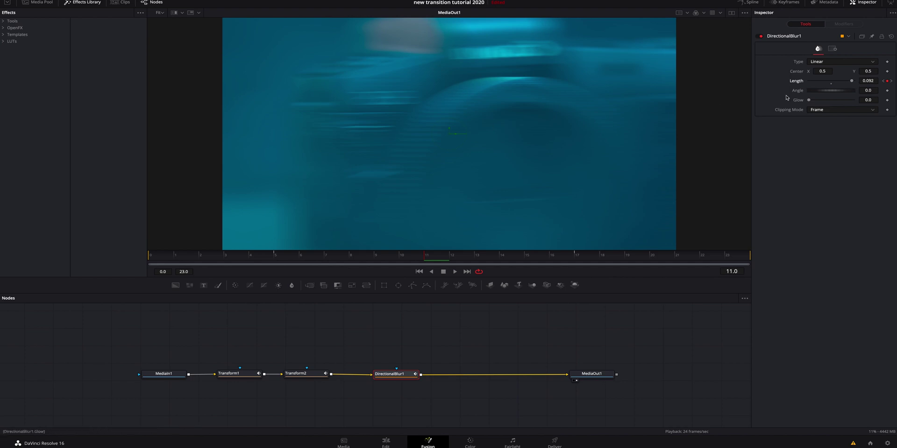
drag(823, 93, 798, 91)
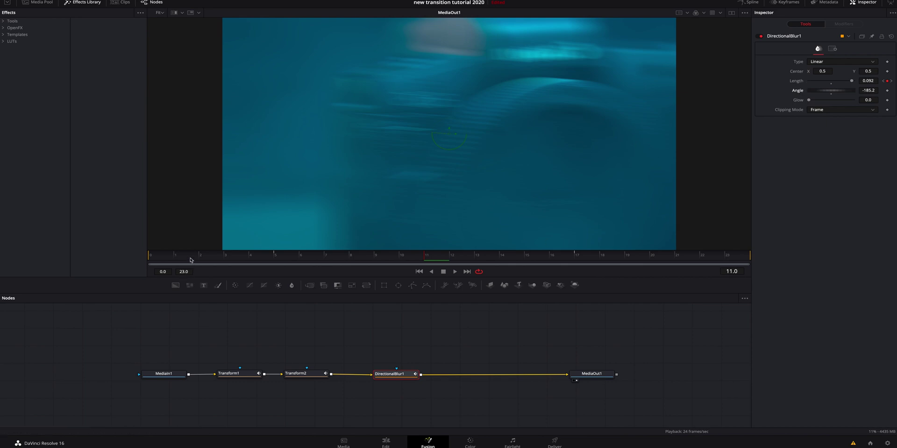
key(space)
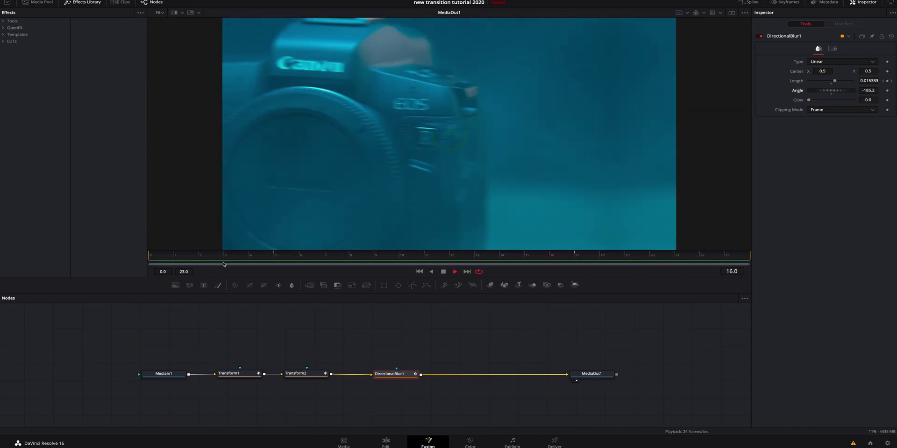
Step: Keyframe Glow at 0 on frame 17 and 0.055 on frame 11, then play it back
click(276, 259)
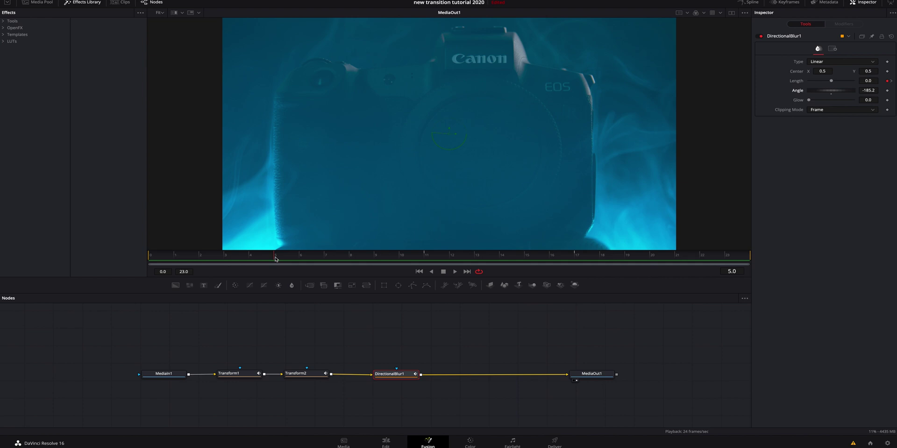
click(890, 101)
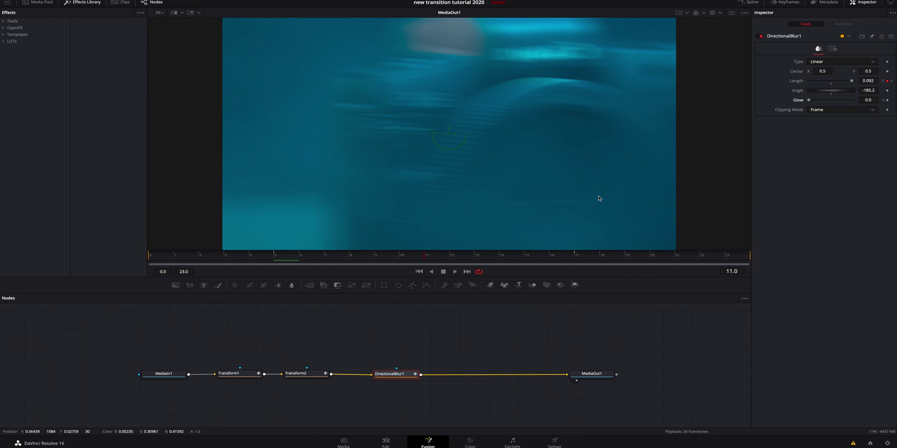
click(579, 257)
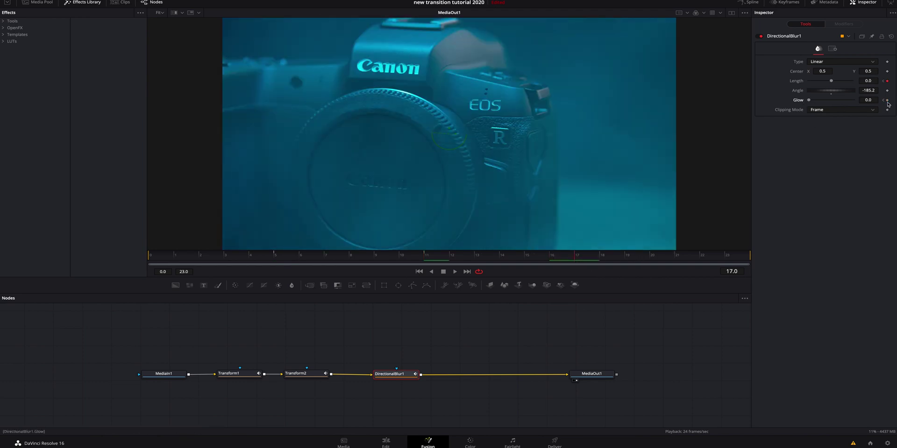
click(887, 101)
click(425, 260)
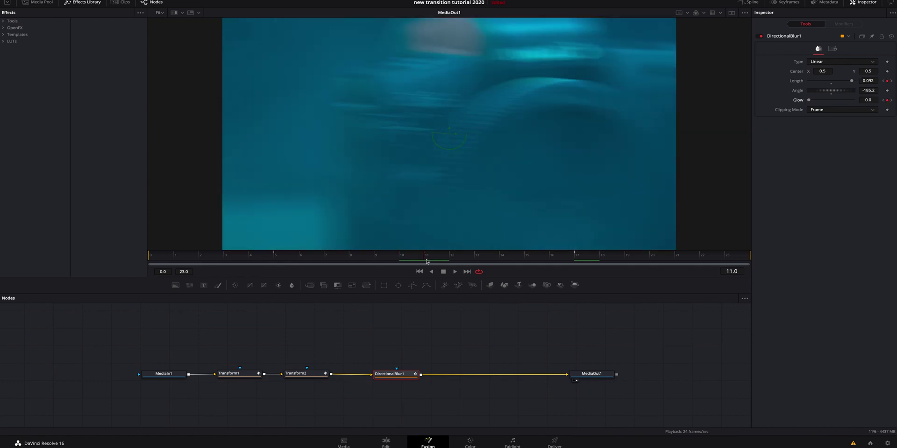
drag(810, 101, 811, 102)
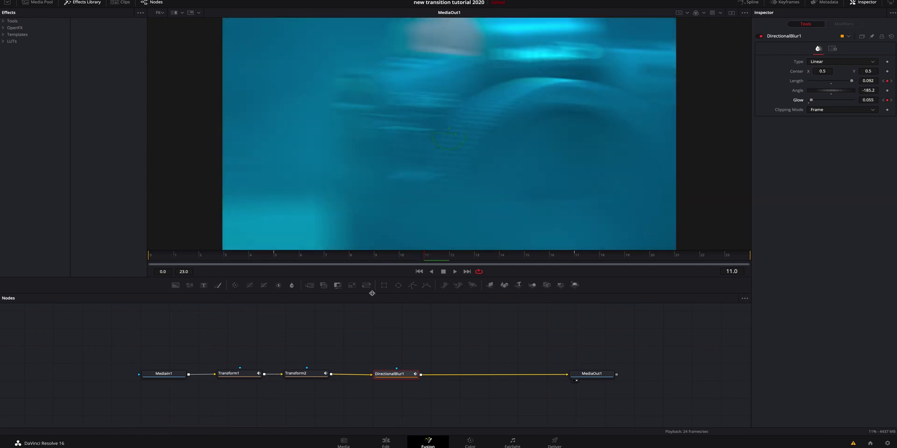
key(space)
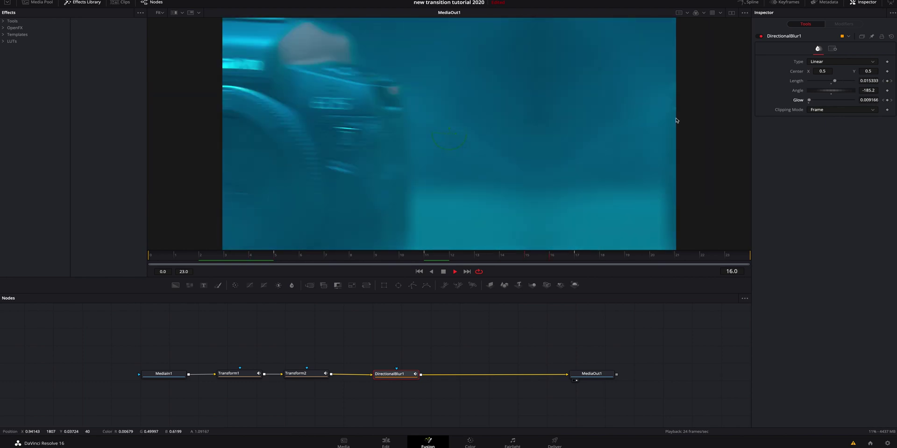
key(space)
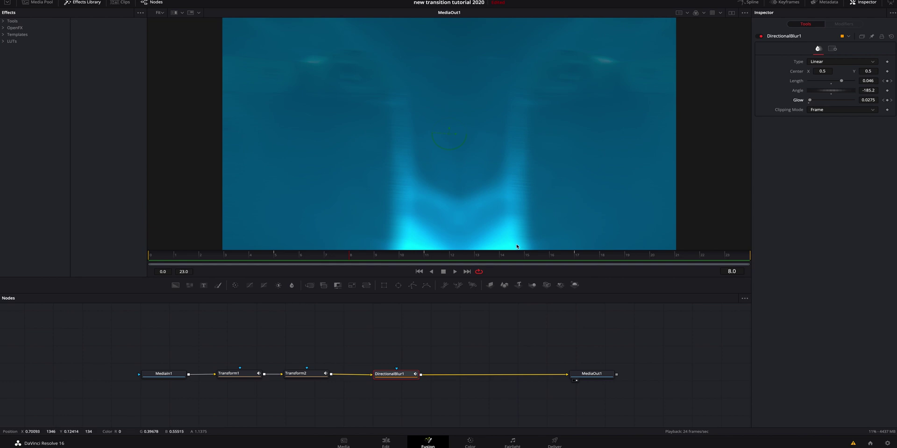
Step: In the Spline editor, smooth the Transform1 Displacement keyframes into an S-curve
click(753, 3)
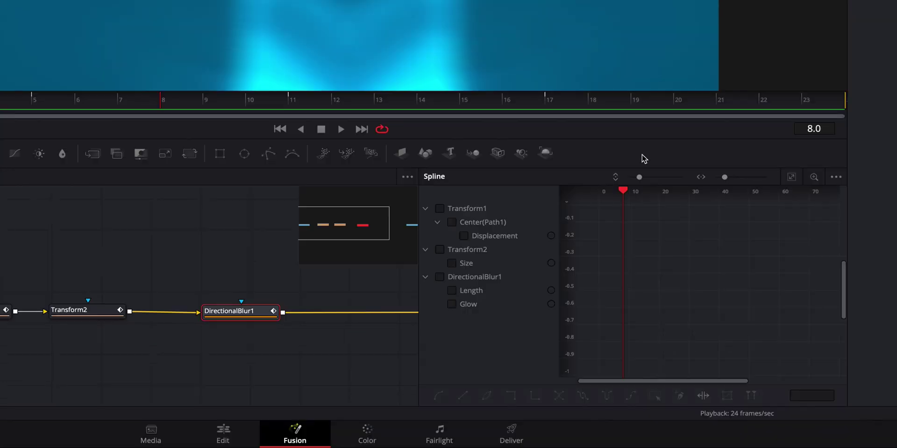
click(440, 208)
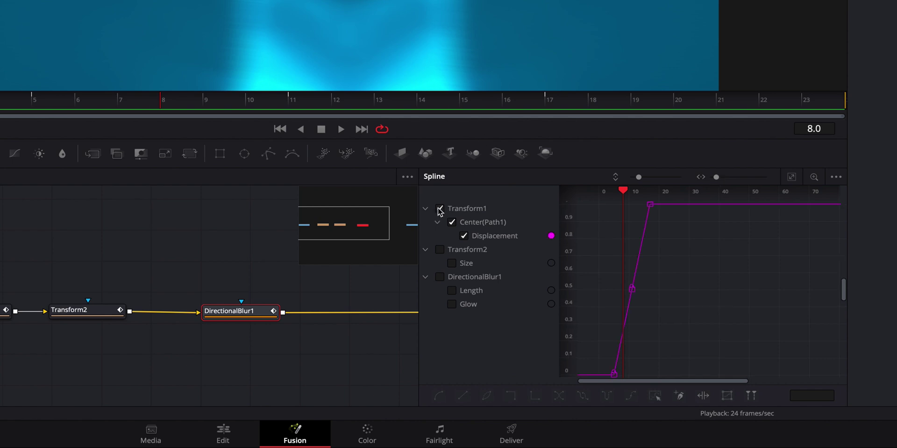
click(791, 180)
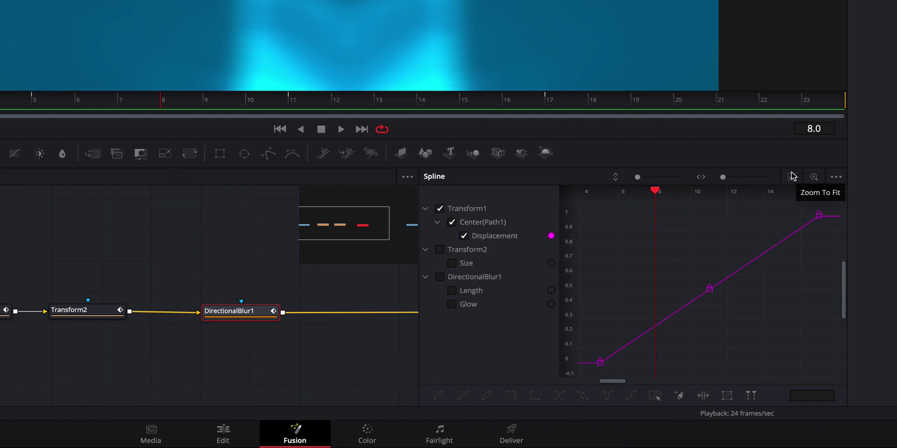
drag(587, 211, 833, 383)
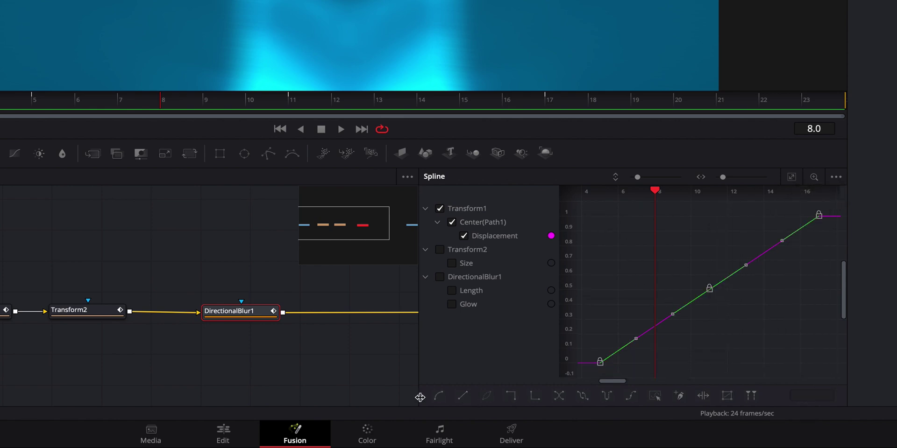
click(438, 398)
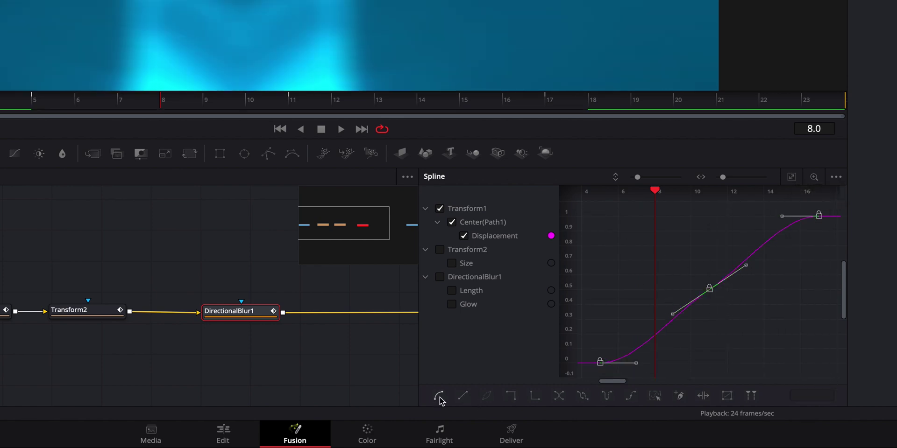
Step: Smooth the three Transform2 Size keyframes into a rounded bump
click(439, 209)
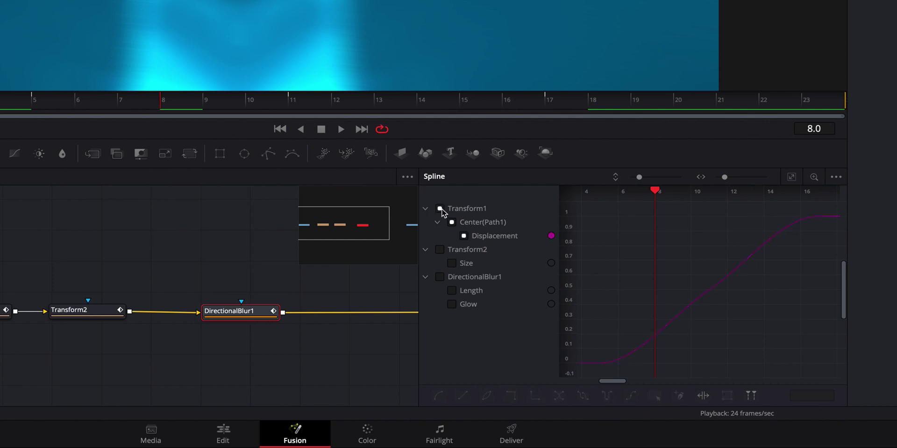
click(439, 251)
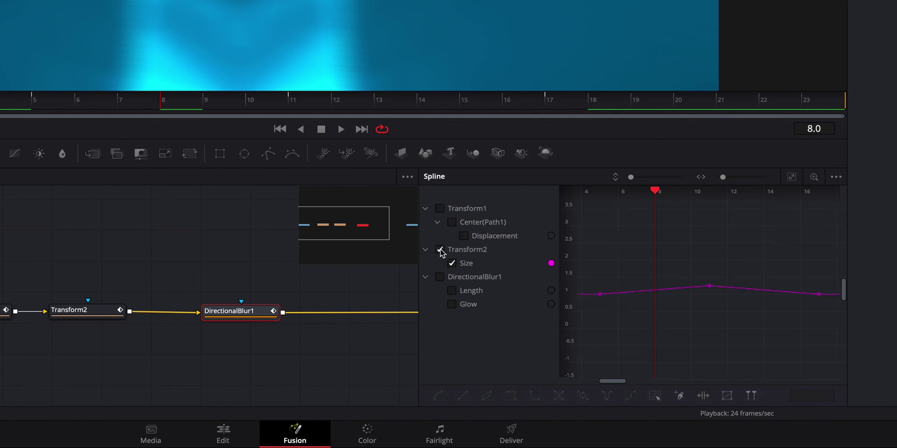
click(791, 178)
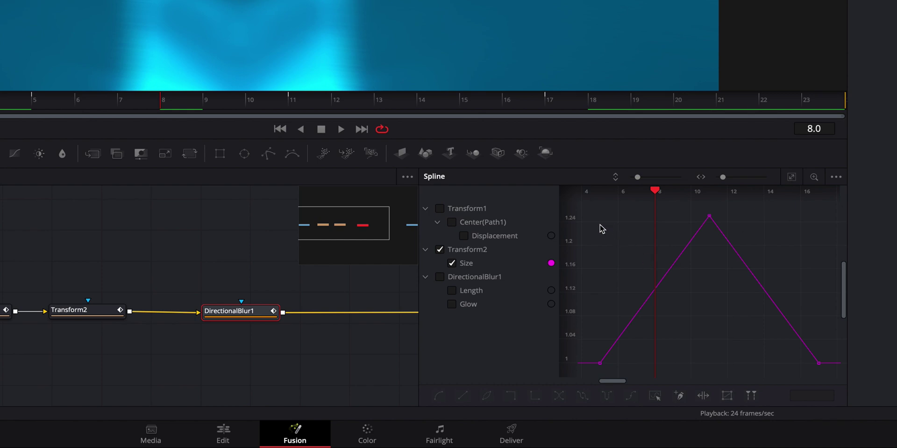
drag(592, 215, 830, 385)
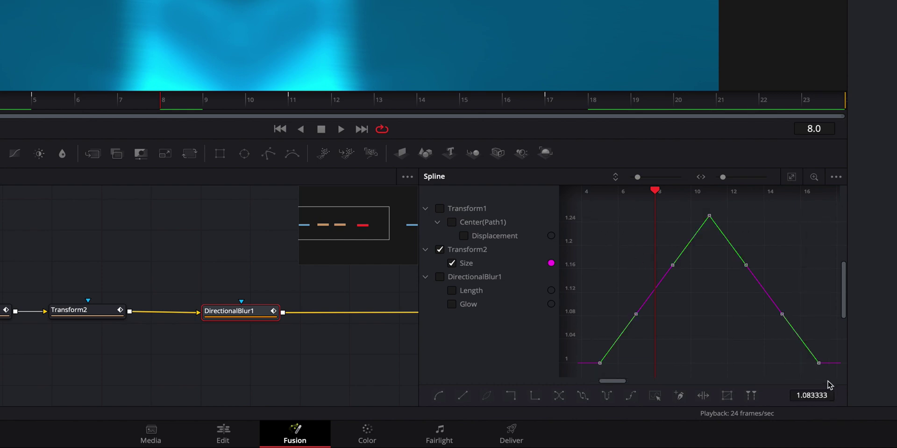
click(438, 397)
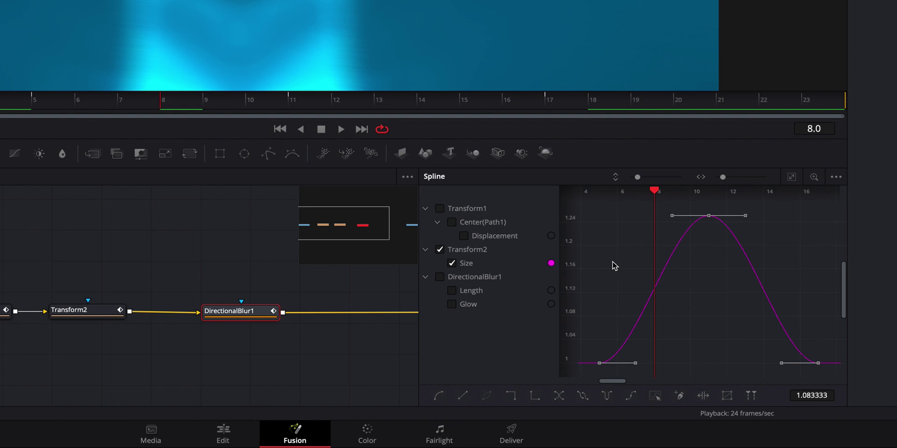
Step: Smooth the DirectionalBlur1 Length and Glow keyframes and play back the transition
click(439, 250)
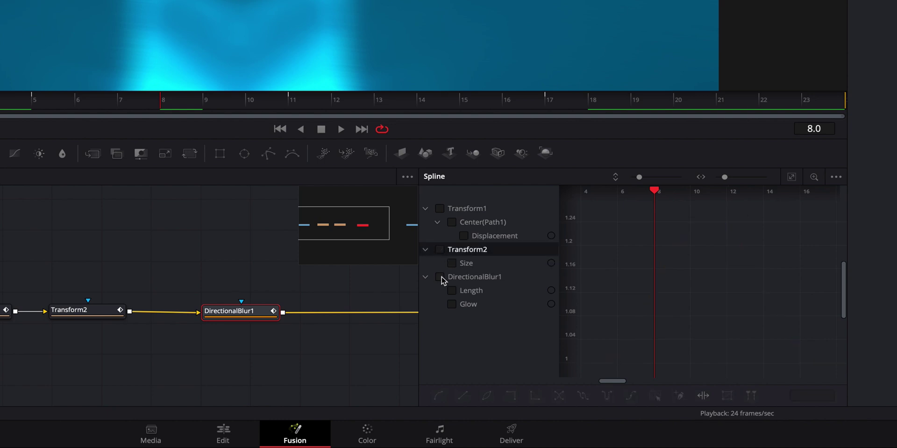
click(440, 277)
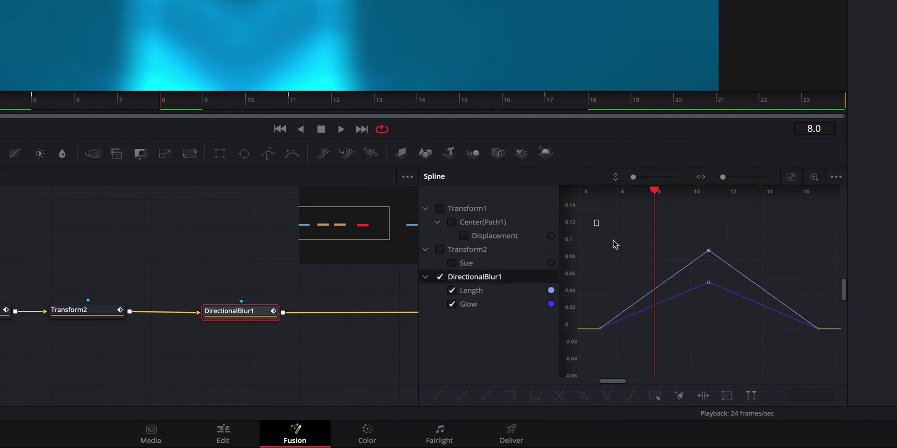
drag(614, 245, 835, 369)
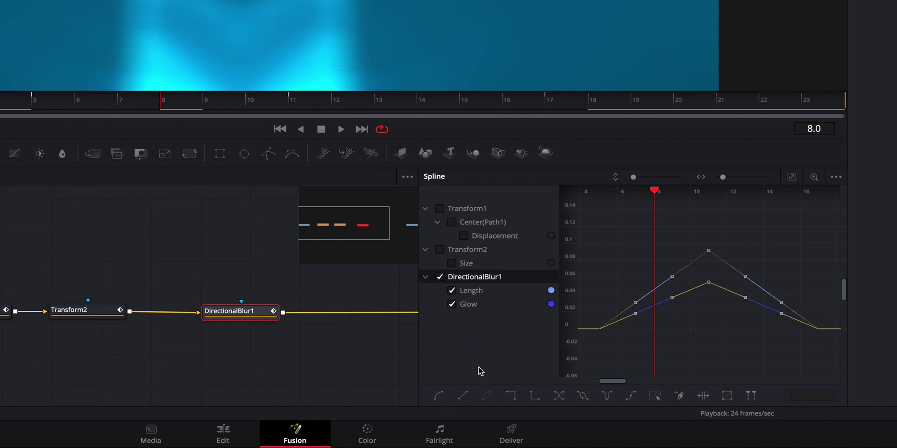
click(439, 397)
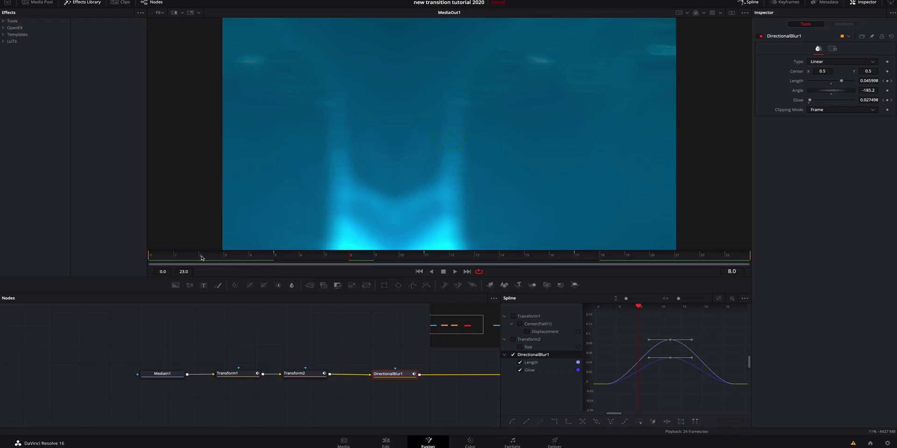
key(space)
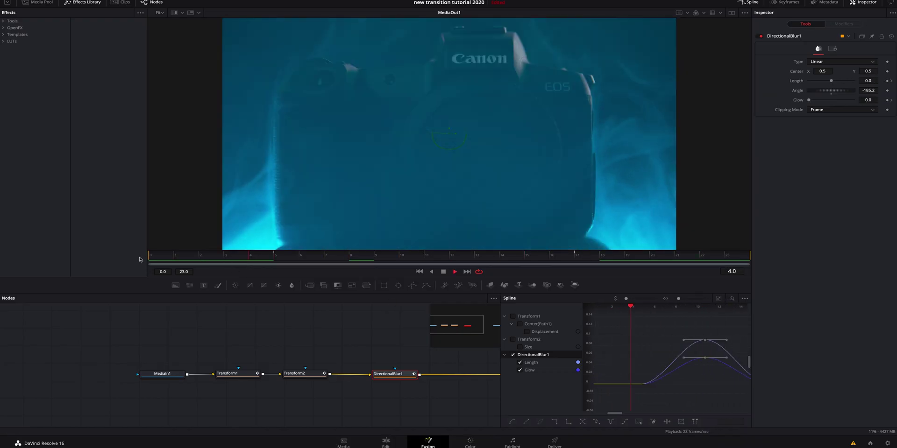
Step: Lengthen the first and last Displacement keyframe handles for a slower start and softer landing
key(space)
click(522, 318)
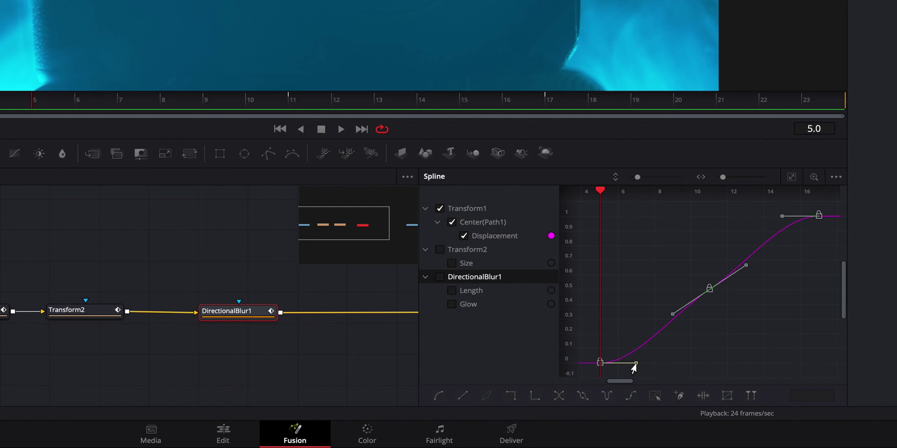
drag(635, 364, 706, 361)
drag(777, 222, 698, 220)
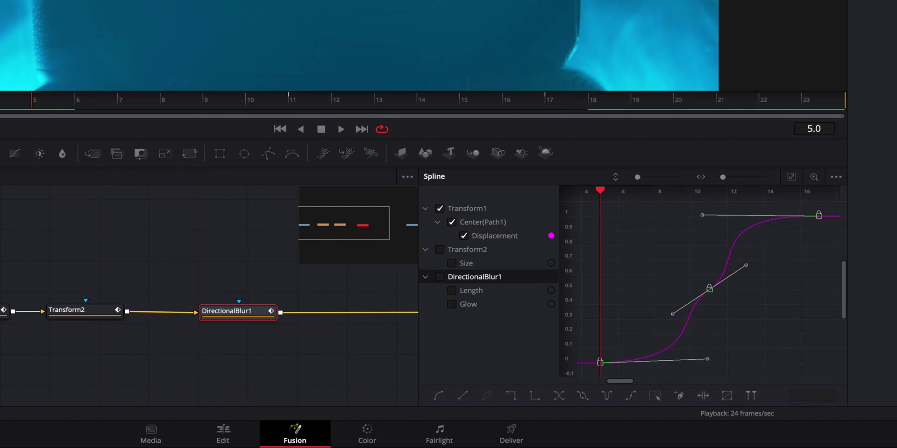
key(space)
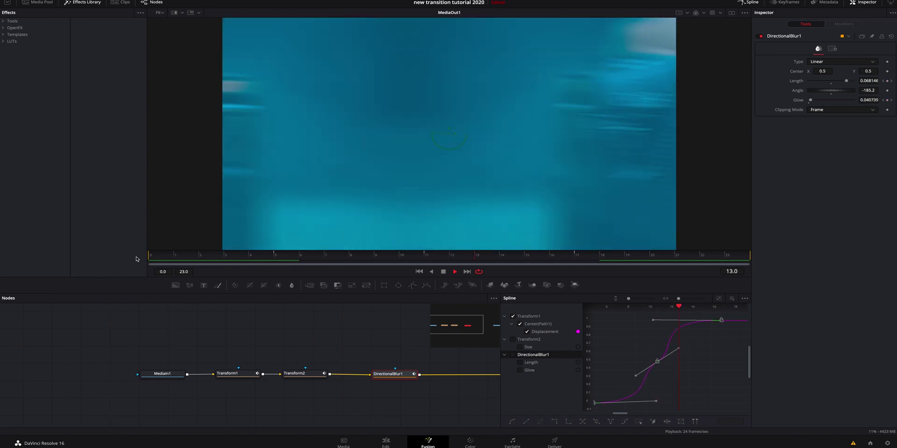
key(space)
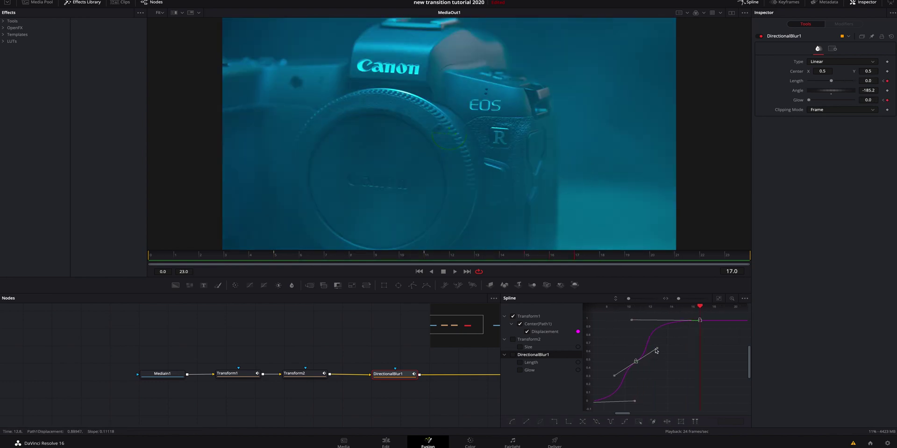
Step: Steepen the middle of the Displacement curve and replay the transition from the start
drag(655, 351, 658, 348)
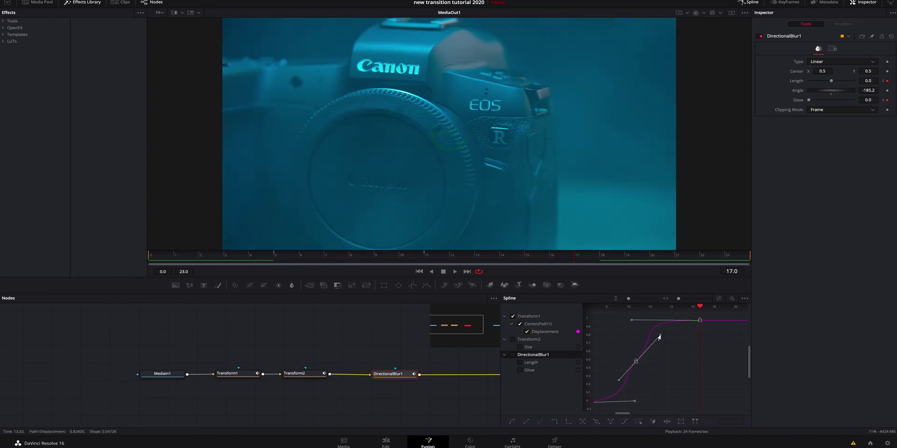
click(227, 256)
key(space)
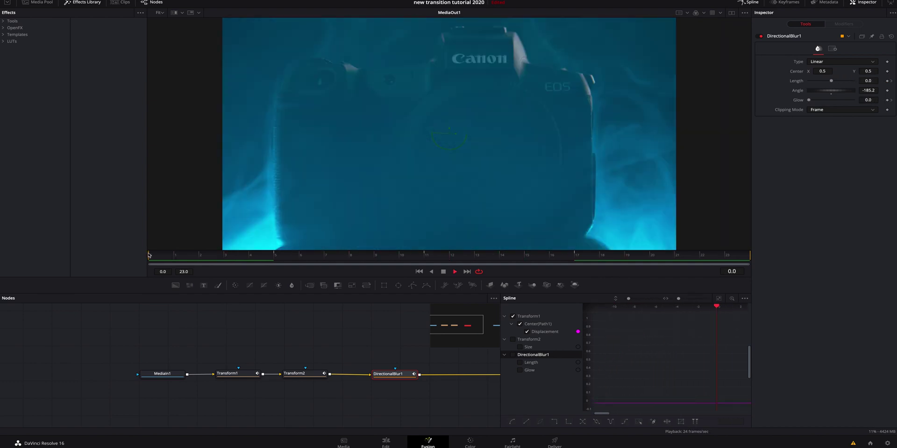
Step: Close the Spline editor and preview the composition once more in Fusion
key(space)
key(F8)
key(space)
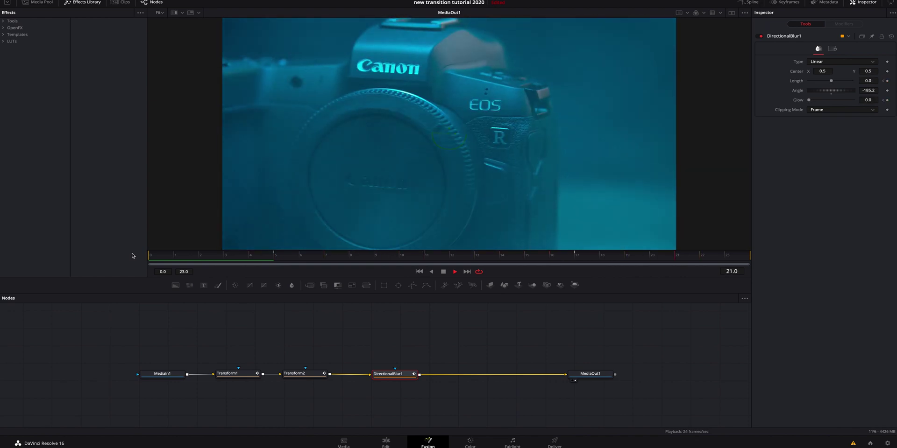
key(space)
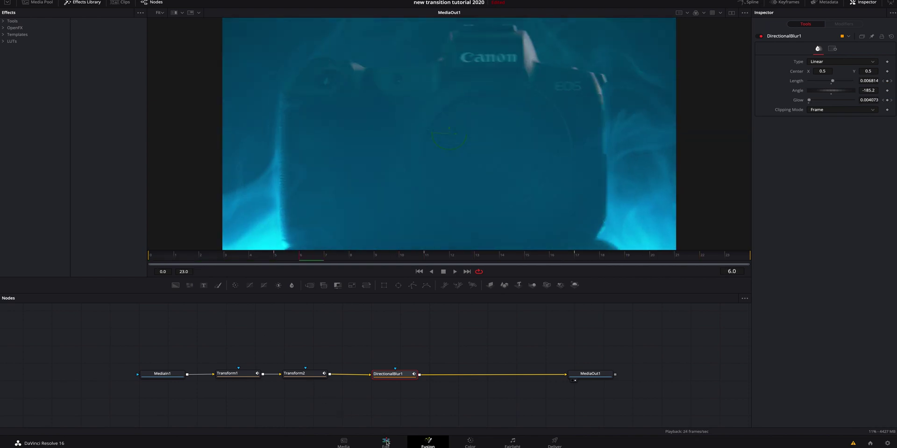
Step: Back on the Edit page, play the timeline from the start to watch the whip
click(387, 442)
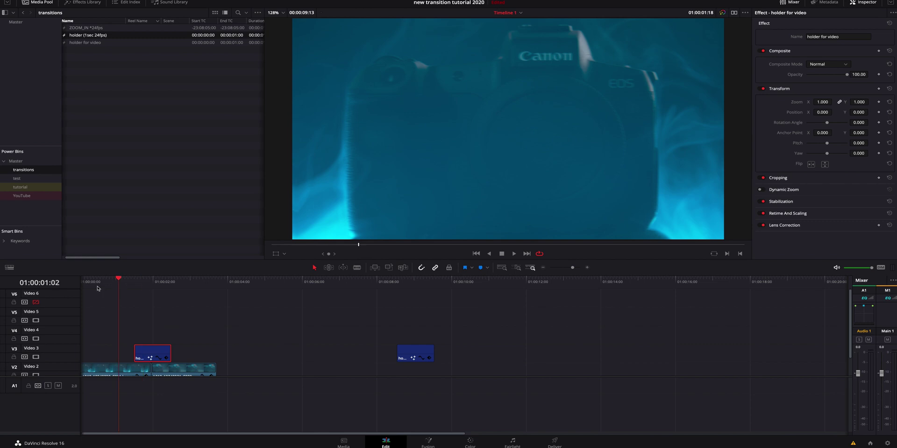
key(Home)
key(space)
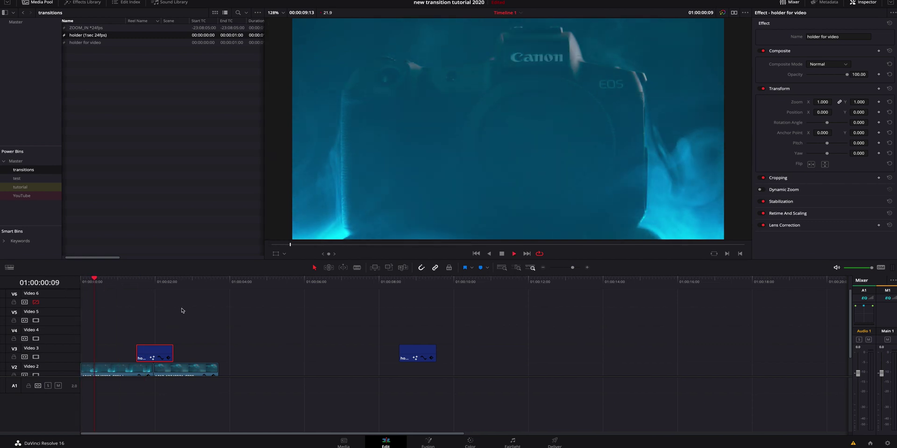